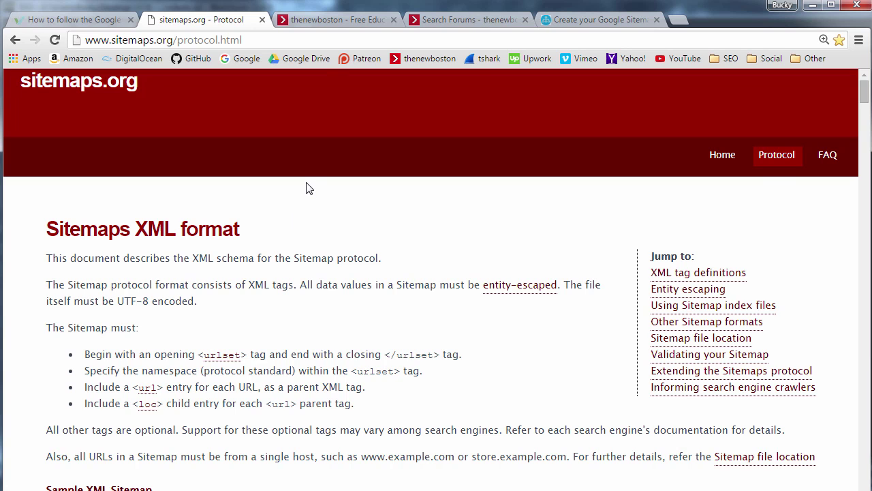
Review thenewboston's home page and forum category search page alongside the sitemaps.org protocol page
{"action": "left_click", "coordinate": [332, 20]}
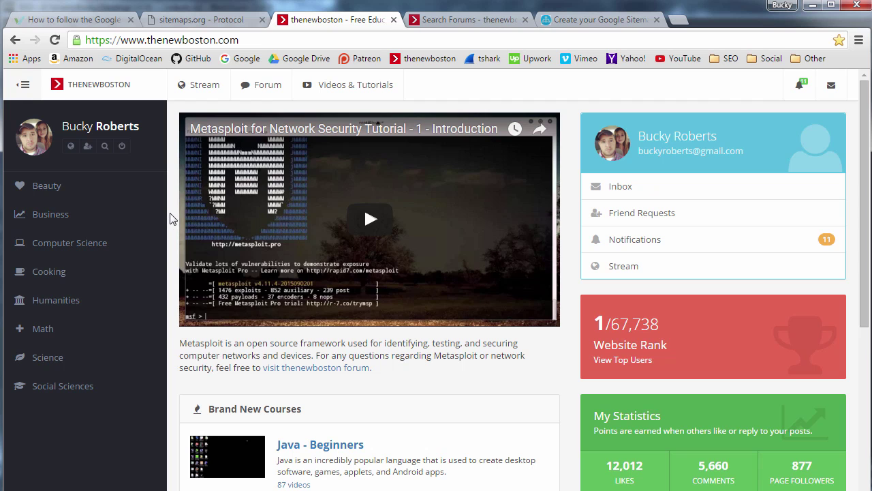
{"action": "left_click", "coordinate": [209, 20]}
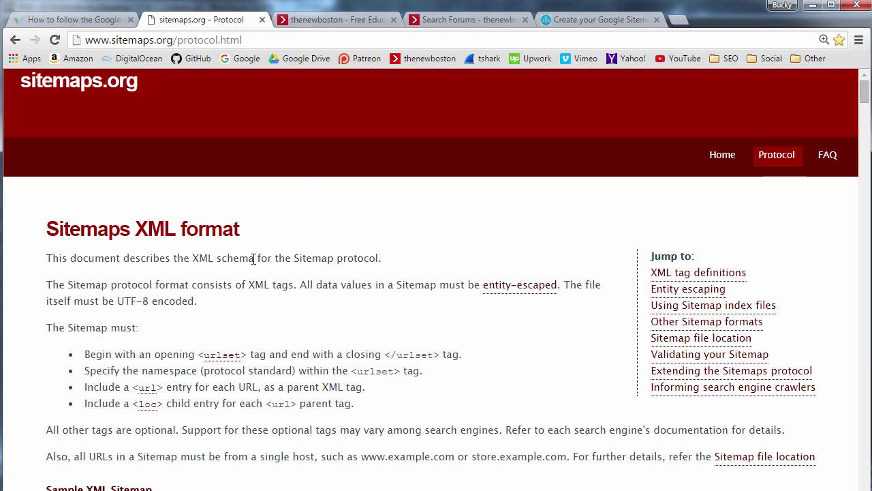
{"action": "left_click", "coordinate": [344, 19]}
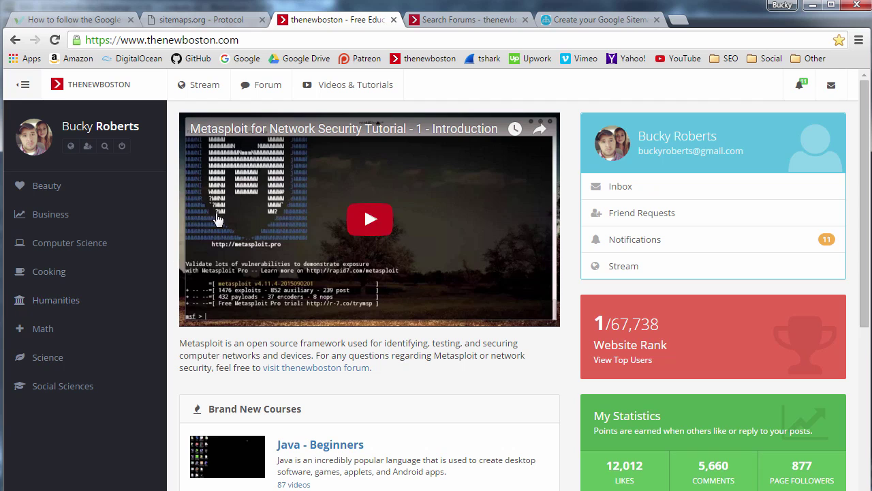
{"action": "left_click", "coordinate": [493, 20]}
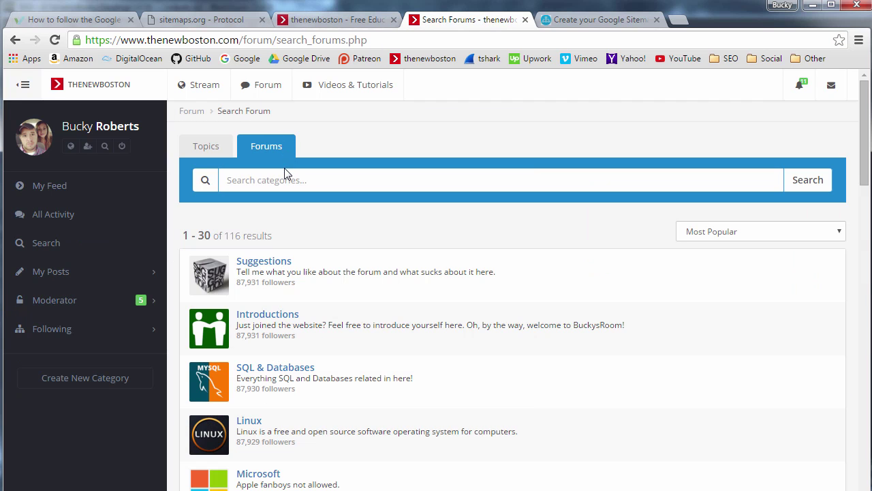
{"action": "left_click", "coordinate": [354, 21]}
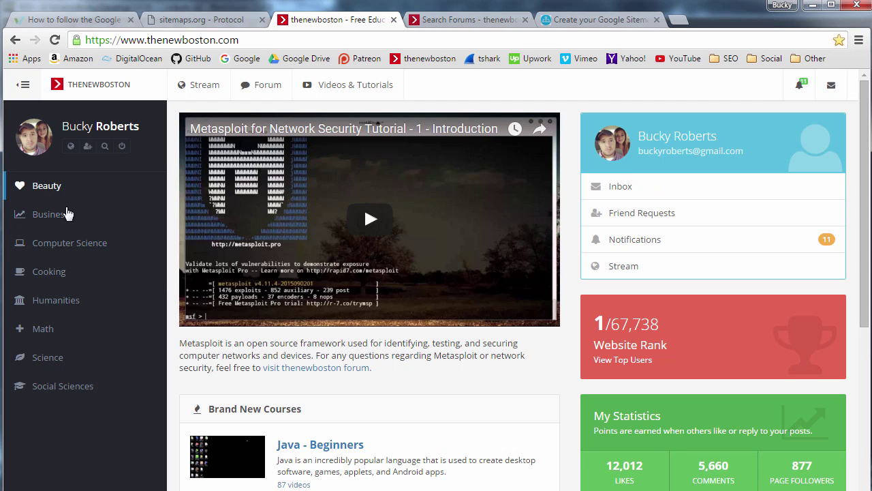
{"action": "left_click", "coordinate": [461, 21]}
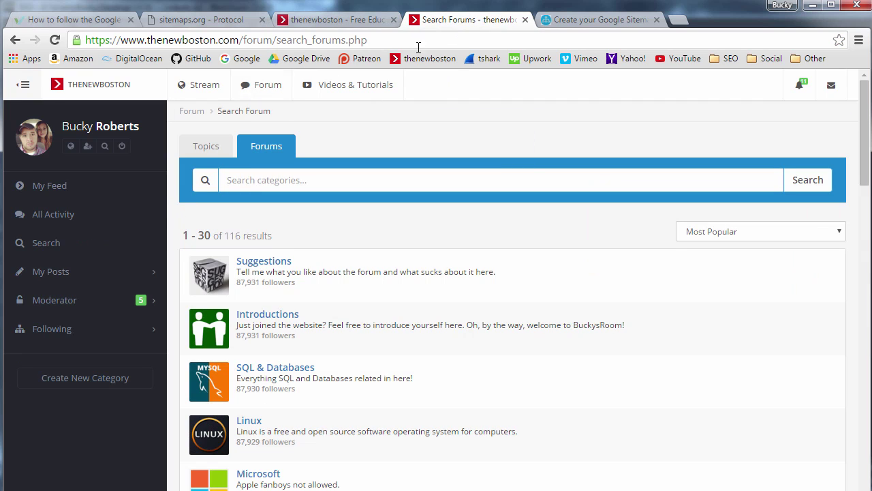
Switch to WebStorm and create a new file named sitemap.xml in the SEO project folder
{"action": "left_click", "coordinate": [234, 26]}
{"action": "left_click", "coordinate": [812, 5]}
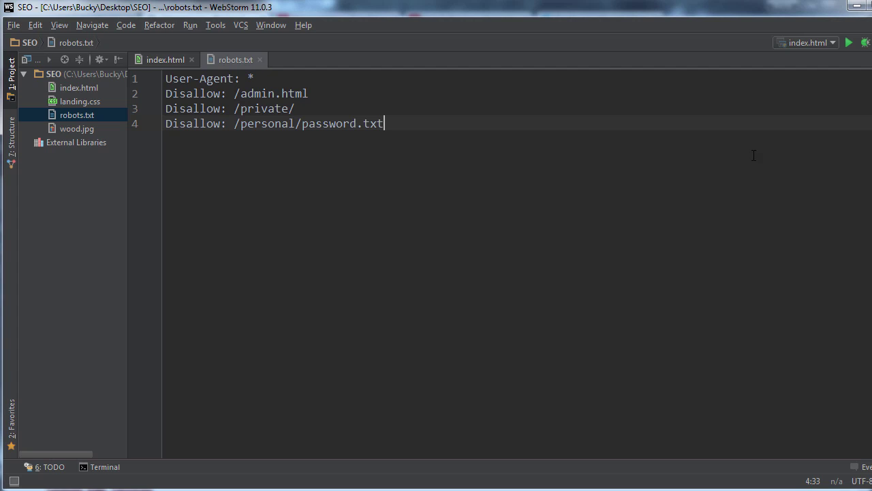
{"action": "left_click_drag", "start_coordinate": [129, 109], "coordinate": [168, 111]}
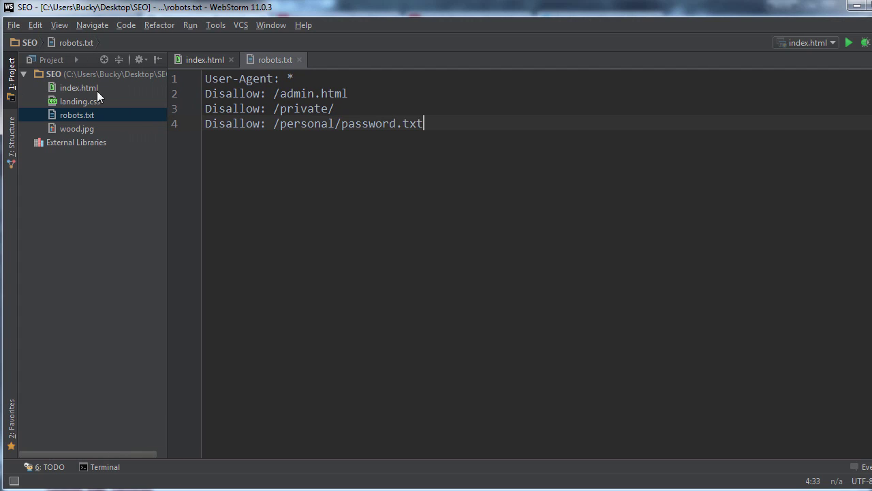
{"action": "right_click", "coordinate": [93, 74]}
{"action": "mouse_move", "coordinate": [126, 79]}
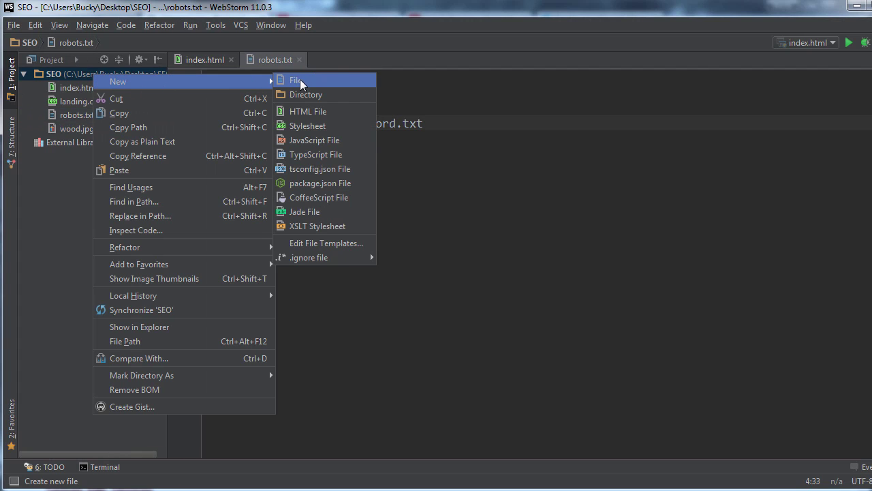
{"action": "left_click", "coordinate": [300, 79]}
{"action": "type", "text": "sitemap"}
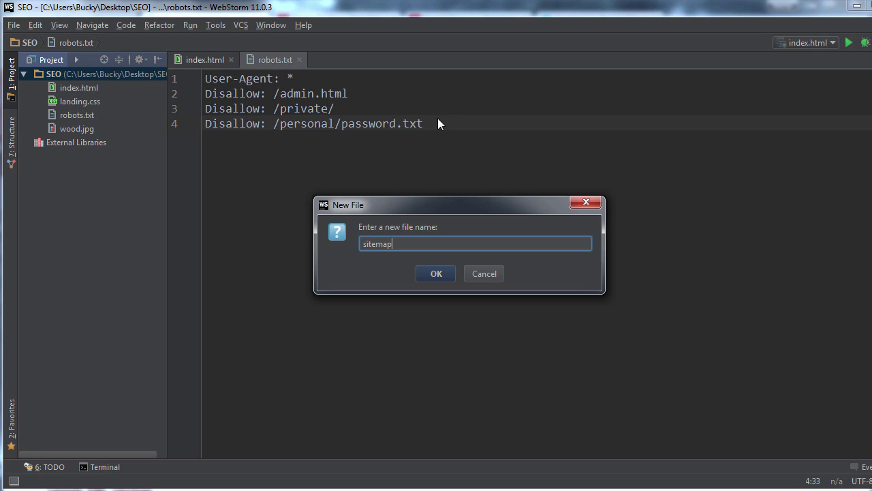
{"action": "type", "text": ".xml"}
{"action": "left_click", "coordinate": [436, 275]}
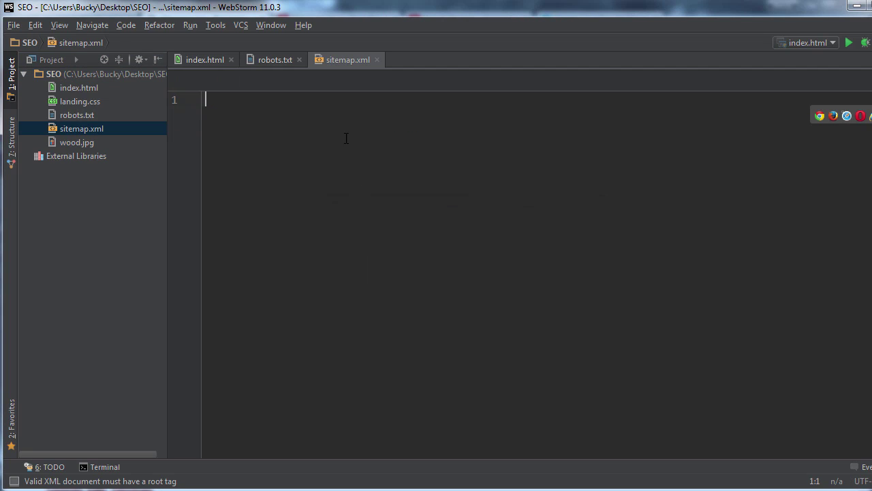
{"action": "type", "text": "fsdfasdf"}
{"action": "key", "text": "shift+Home"}
{"action": "key", "text": "BackSpace"}
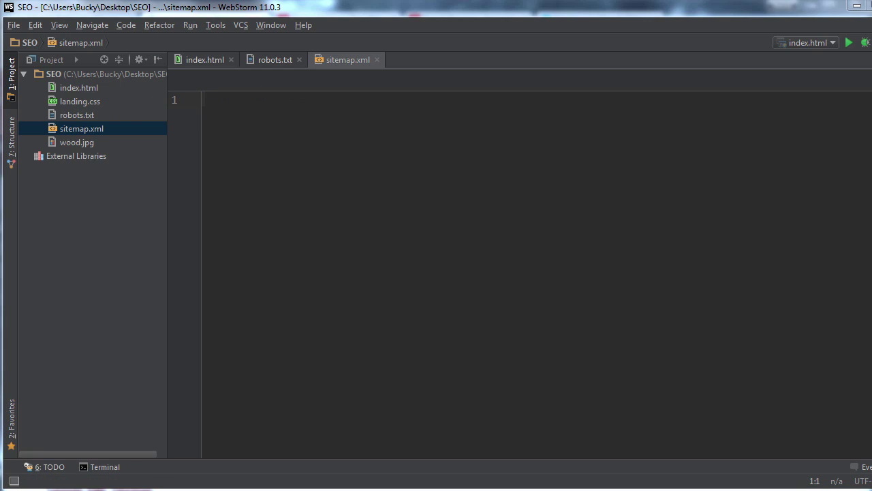
Switch to the sitemaps.org protocol page in Chrome and examine the XML declaration and encoding in the Sample XML Sitemap
{"action": "key", "text": "alt+Tab"}
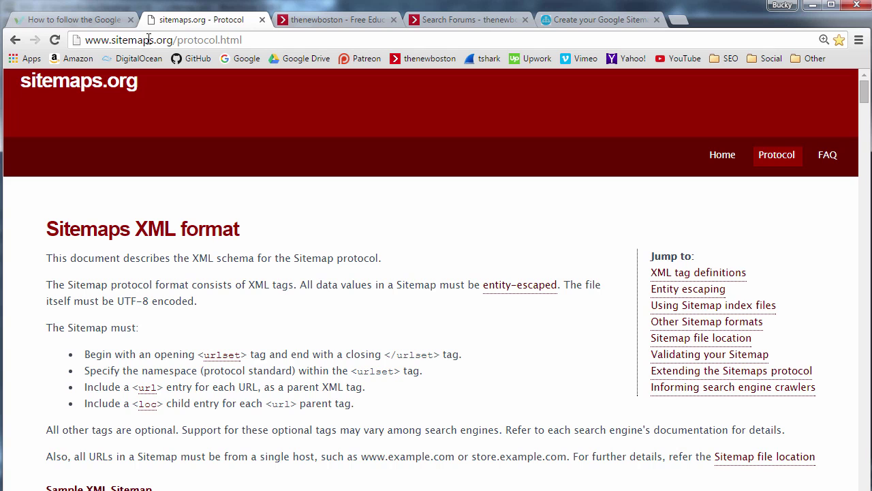
{"action": "scroll", "coordinate": [300, 191], "scroll_direction": "down", "scroll_amount": 4}
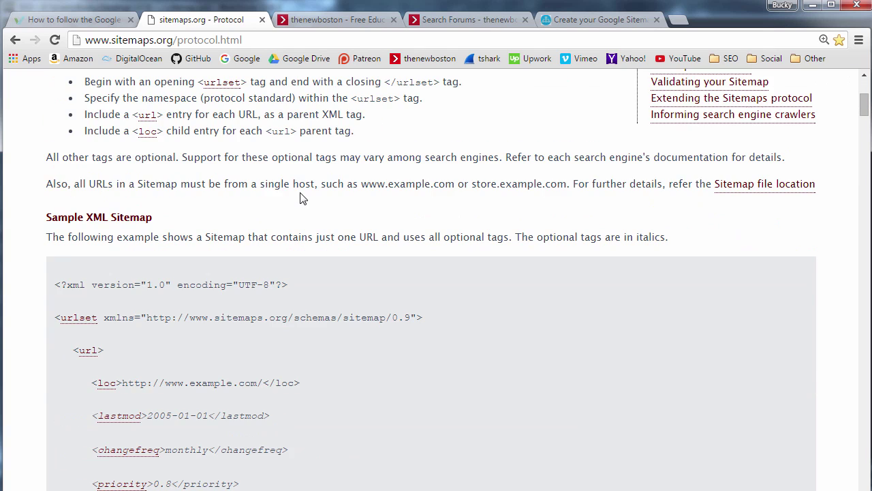
{"action": "scroll", "coordinate": [303, 198], "scroll_direction": "down", "scroll_amount": 2}
{"action": "scroll", "coordinate": [211, 232], "scroll_direction": "up", "scroll_amount": 5}
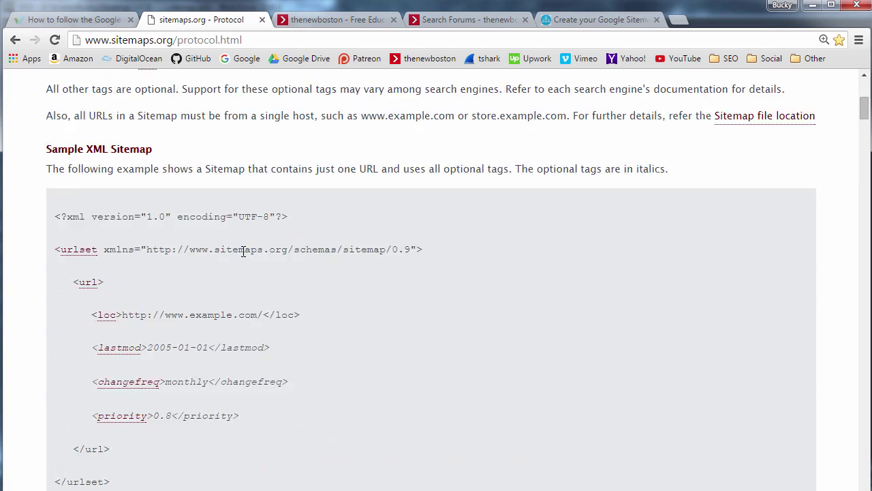
{"action": "scroll", "coordinate": [211, 232], "scroll_direction": "down", "scroll_amount": 5}
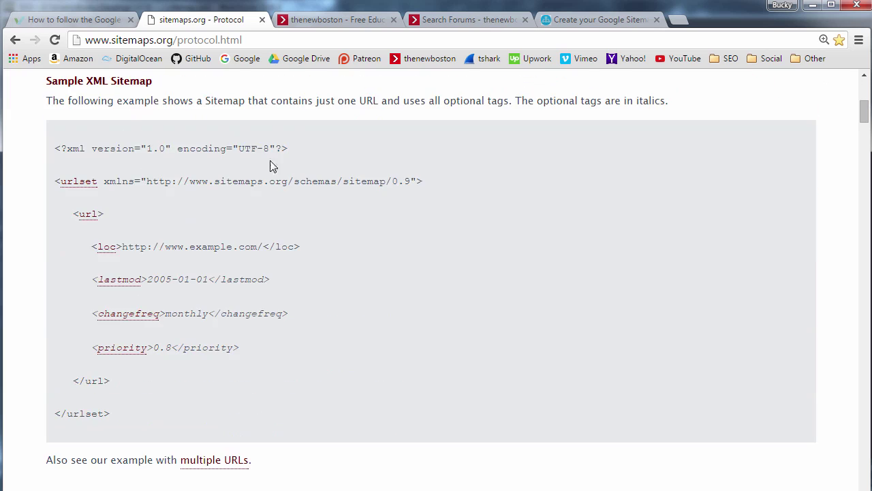
{"action": "left_click_drag", "start_coordinate": [293, 144], "coordinate": [42, 151]}
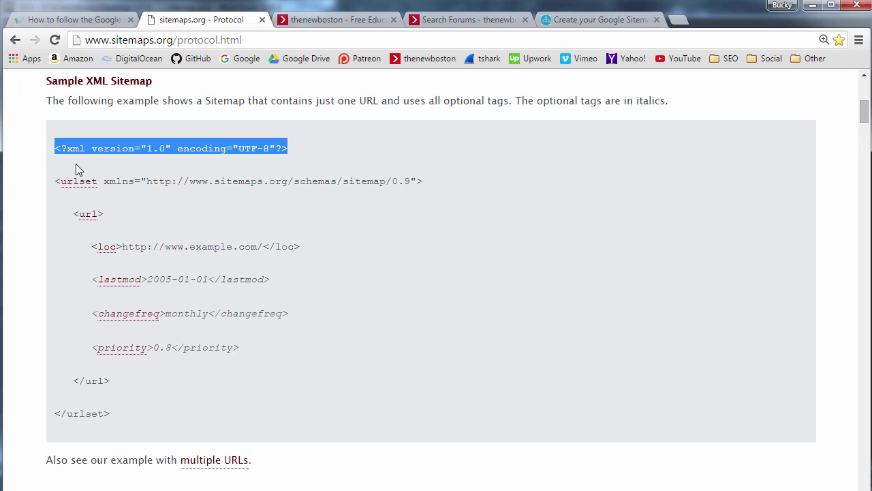
{"action": "left_click", "coordinate": [237, 148]}
{"action": "left_click_drag", "start_coordinate": [227, 148], "coordinate": [271, 147]}
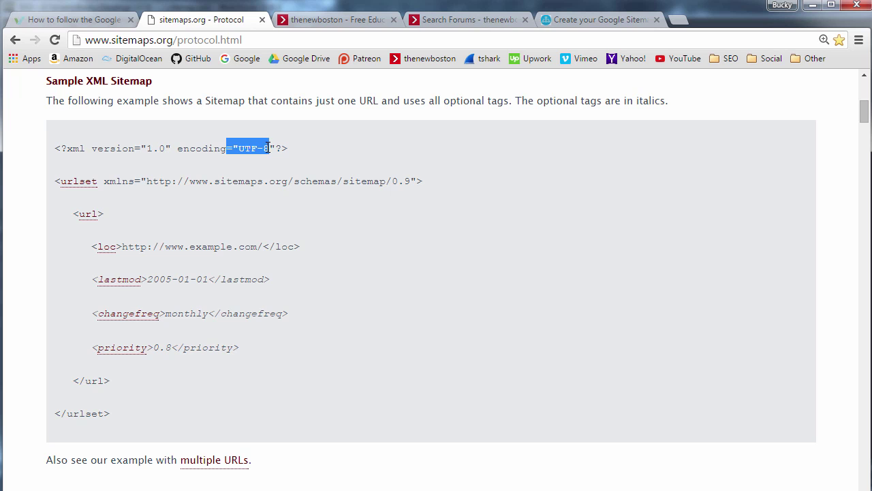
{"action": "left_click", "coordinate": [141, 164]}
Examine the url entry and its loc tag in the Sample XML Sitemap
{"action": "scroll", "coordinate": [129, 153], "scroll_direction": "down", "scroll_amount": 1}
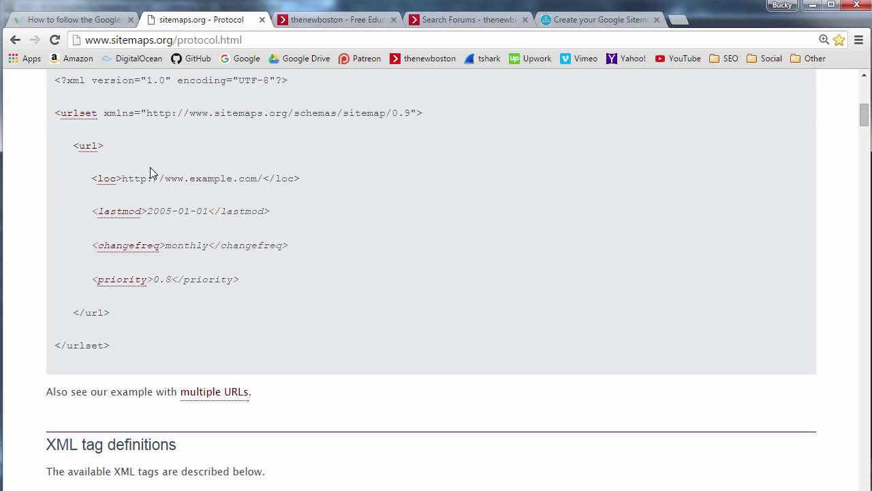
{"action": "left_click_drag", "start_coordinate": [116, 323], "coordinate": [66, 146]}
{"action": "left_click", "coordinate": [90, 146]}
{"action": "scroll", "coordinate": [252, 224], "scroll_direction": "up", "scroll_amount": 12}
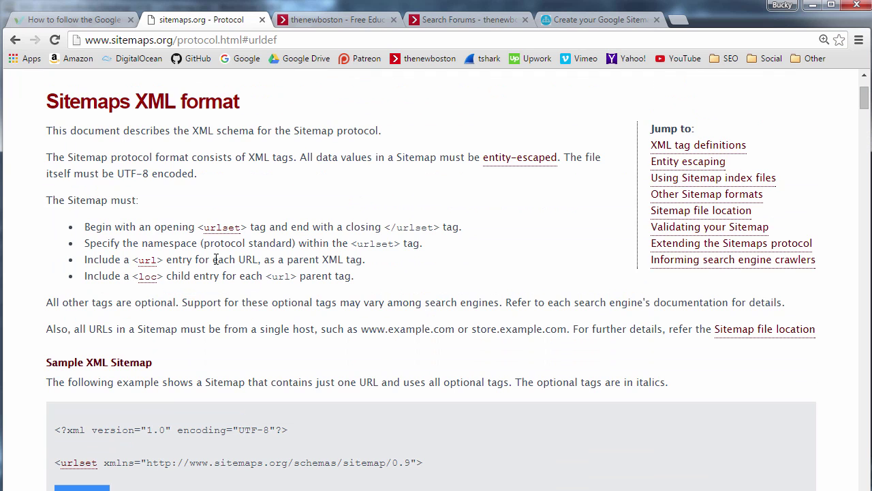
{"action": "scroll", "coordinate": [213, 259], "scroll_direction": "down", "scroll_amount": 4}
{"action": "left_click", "coordinate": [145, 225]}
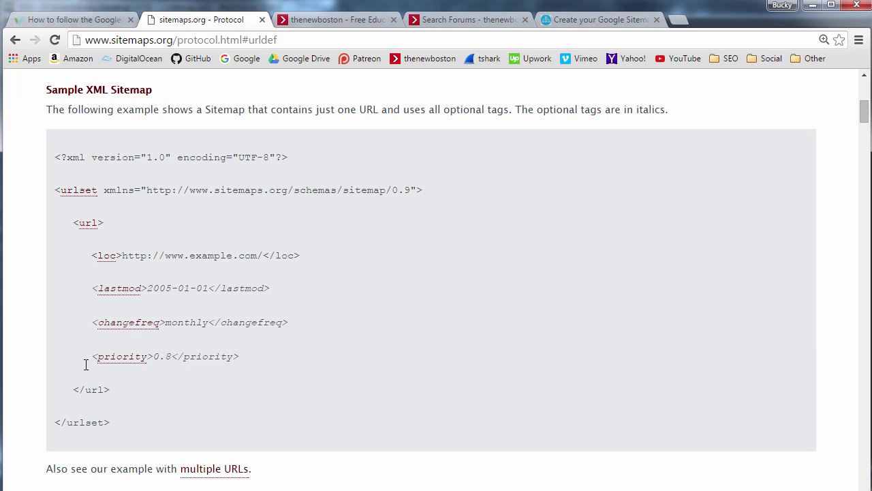
{"action": "left_click_drag", "start_coordinate": [86, 361], "coordinate": [58, 233]}
{"action": "left_click", "coordinate": [103, 218]}
{"action": "left_click_drag", "start_coordinate": [303, 255], "coordinate": [94, 254]}
{"action": "left_click", "coordinate": [123, 250]}
{"action": "scroll", "coordinate": [213, 243], "scroll_direction": "down", "scroll_amount": 1}
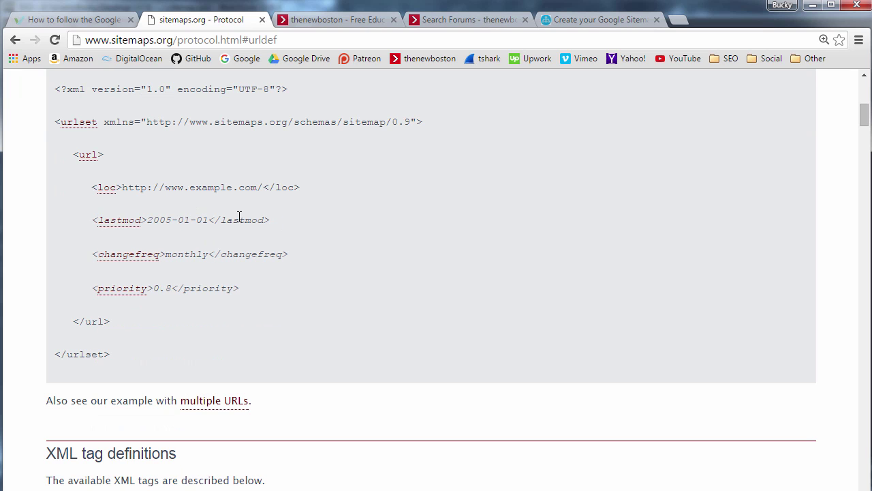
Examine the optional changefreq and priority tags in the Sample XML Sitemap
{"action": "scroll", "coordinate": [240, 216], "scroll_direction": "up", "scroll_amount": 6}
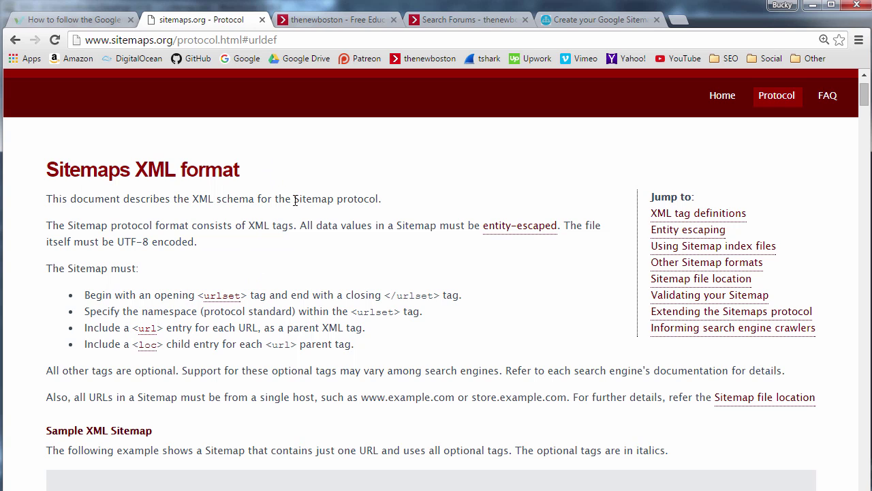
{"action": "scroll", "coordinate": [289, 201], "scroll_direction": "down", "scroll_amount": 3}
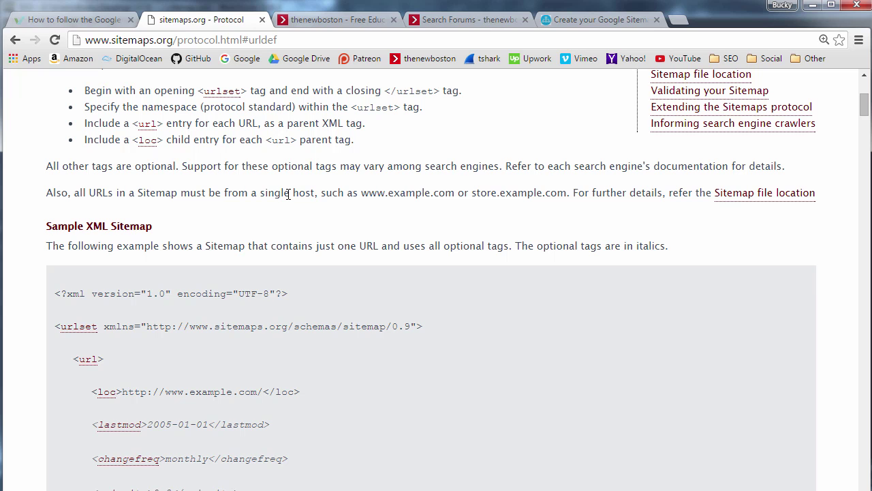
{"action": "scroll", "coordinate": [285, 192], "scroll_direction": "down", "scroll_amount": 2}
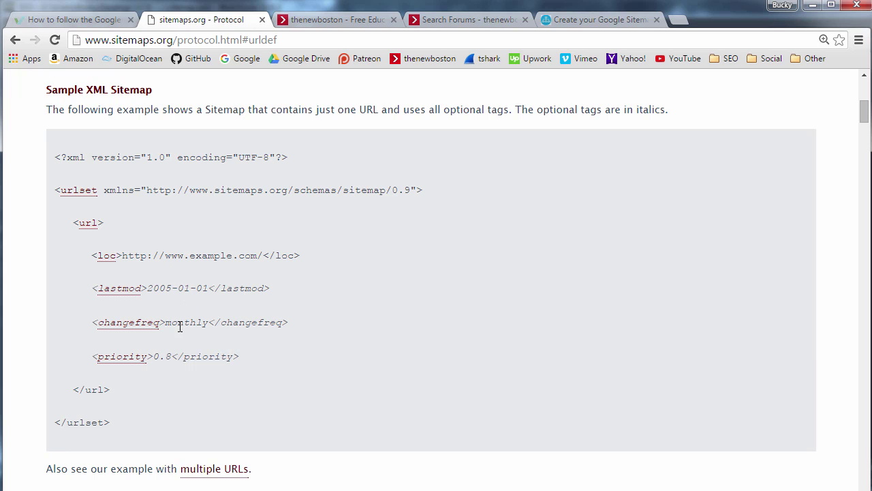
{"action": "double_click", "coordinate": [185, 322]}
{"action": "left_click", "coordinate": [186, 322]}
{"action": "double_click", "coordinate": [186, 322]}
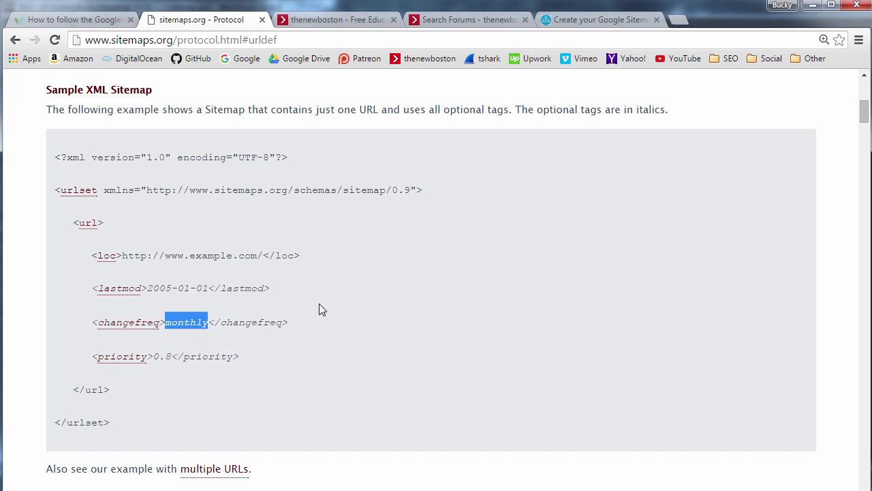
{"action": "left_click", "coordinate": [237, 310]}
{"action": "scroll", "coordinate": [231, 278], "scroll_direction": "down", "scroll_amount": 1}
{"action": "double_click", "coordinate": [119, 289]}
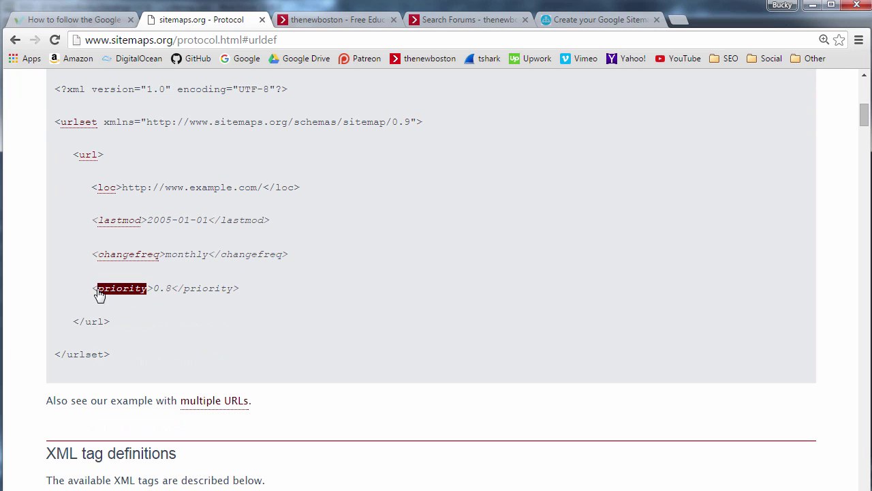
{"action": "left_click", "coordinate": [121, 292]}
Find the multiple-URL sitemap example on the protocol page and examine the vacation_newfoundland entry and its priority tag
{"action": "scroll", "coordinate": [263, 303], "scroll_direction": "up", "scroll_amount": 4}
{"action": "scroll", "coordinate": [266, 306], "scroll_direction": "up", "scroll_amount": 1}
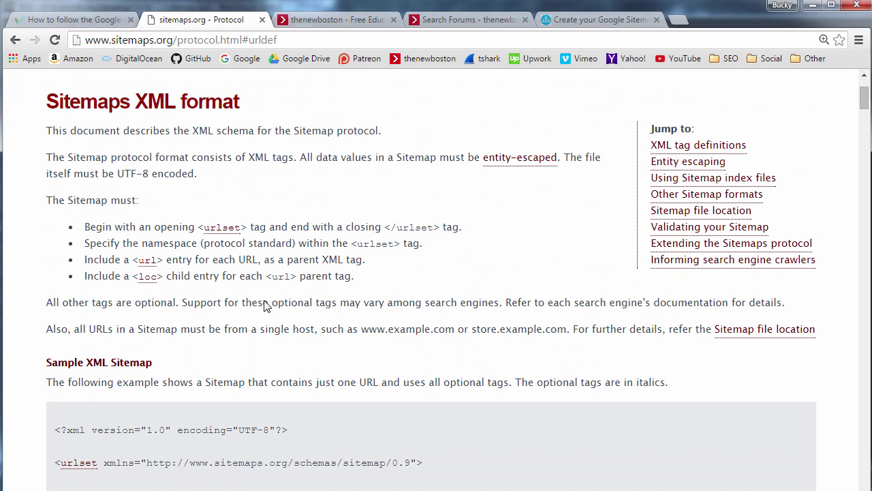
{"action": "scroll", "coordinate": [300, 290], "scroll_direction": "down", "scroll_amount": 3}
{"action": "scroll", "coordinate": [298, 284], "scroll_direction": "down", "scroll_amount": 3}
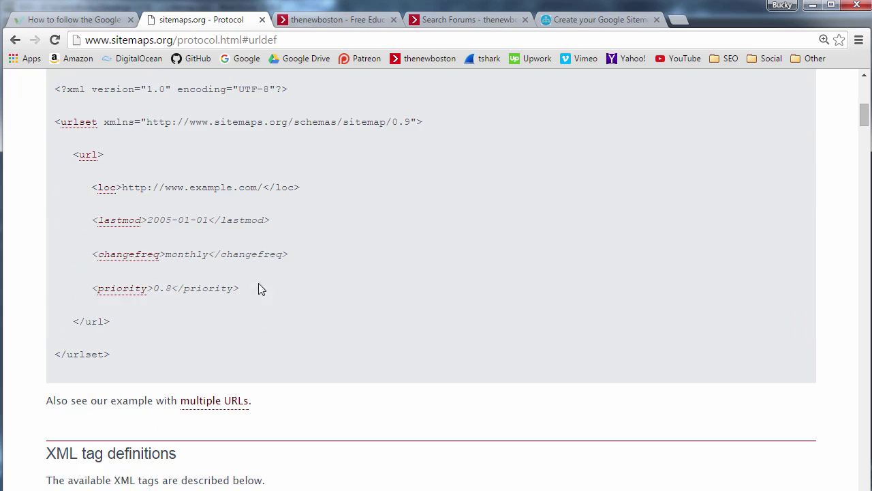
{"action": "scroll", "coordinate": [214, 278], "scroll_direction": "down", "scroll_amount": 8}
{"action": "scroll", "coordinate": [233, 267], "scroll_direction": "down", "scroll_amount": 10}
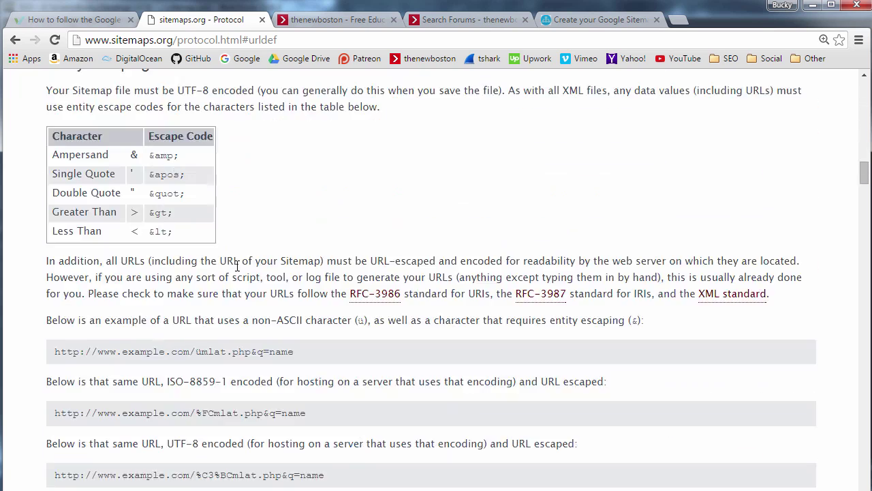
{"action": "scroll", "coordinate": [235, 267], "scroll_direction": "down", "scroll_amount": 6}
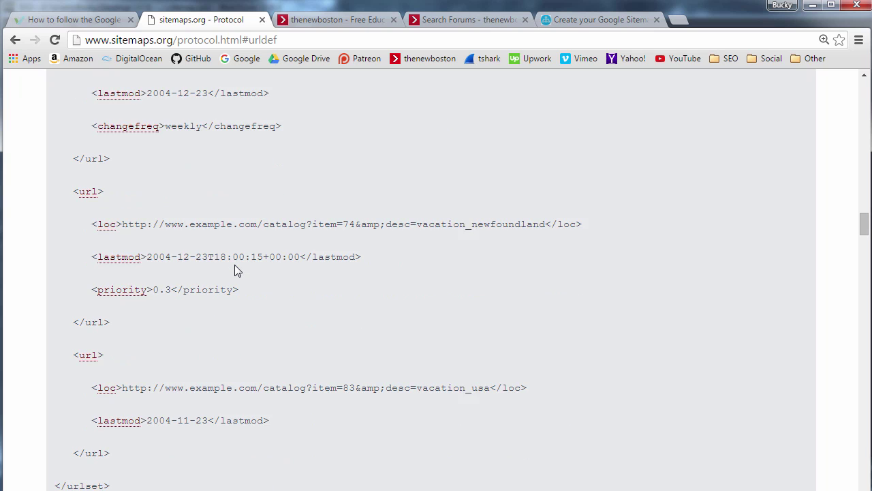
{"action": "scroll", "coordinate": [235, 267], "scroll_direction": "up", "scroll_amount": 2}
{"action": "scroll", "coordinate": [238, 267], "scroll_direction": "up", "scroll_amount": 2}
{"action": "scroll", "coordinate": [228, 258], "scroll_direction": "down", "scroll_amount": 3}
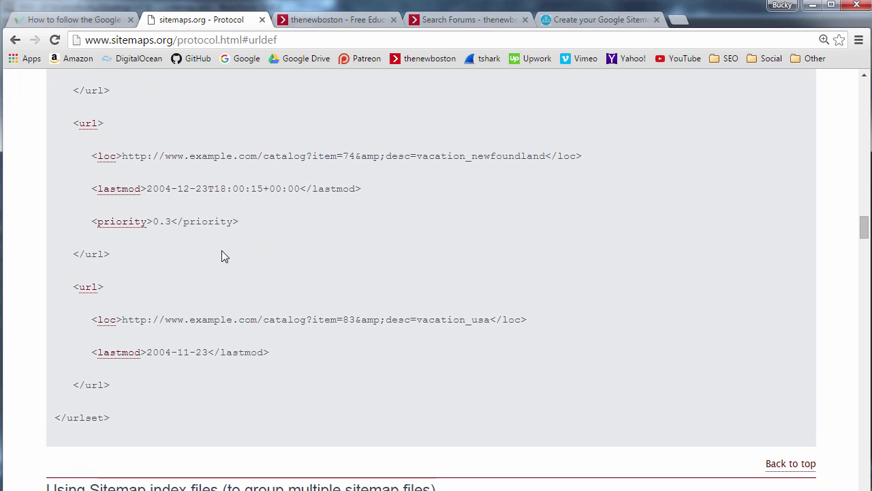
{"action": "left_click_drag", "start_coordinate": [143, 253], "coordinate": [194, 123]}
{"action": "left_click", "coordinate": [261, 128]}
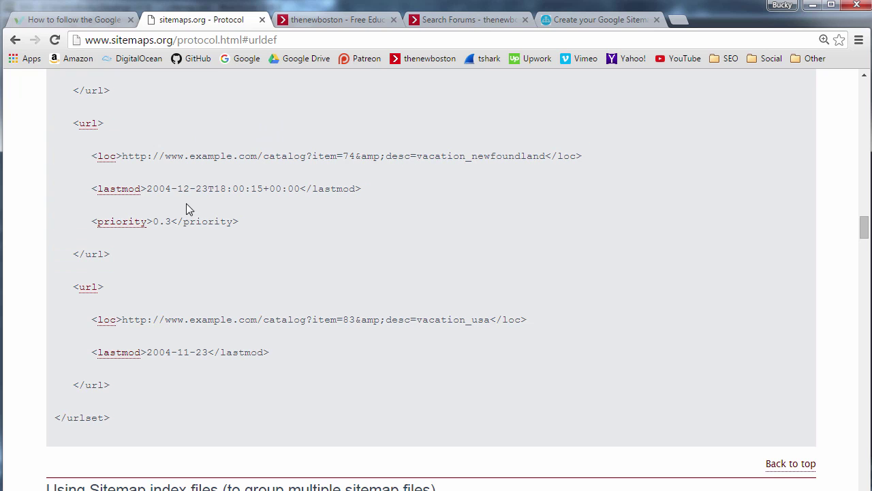
{"action": "left_click_drag", "start_coordinate": [240, 221], "coordinate": [90, 222]}
{"action": "left_click", "coordinate": [152, 205]}
Examine the loc tag of the first url entry in the multiple-URL sitemap example
{"action": "scroll", "coordinate": [179, 230], "scroll_direction": "up", "scroll_amount": 3}
{"action": "scroll", "coordinate": [267, 261], "scroll_direction": "up", "scroll_amount": 4}
{"action": "scroll", "coordinate": [286, 257], "scroll_direction": "up", "scroll_amount": 2}
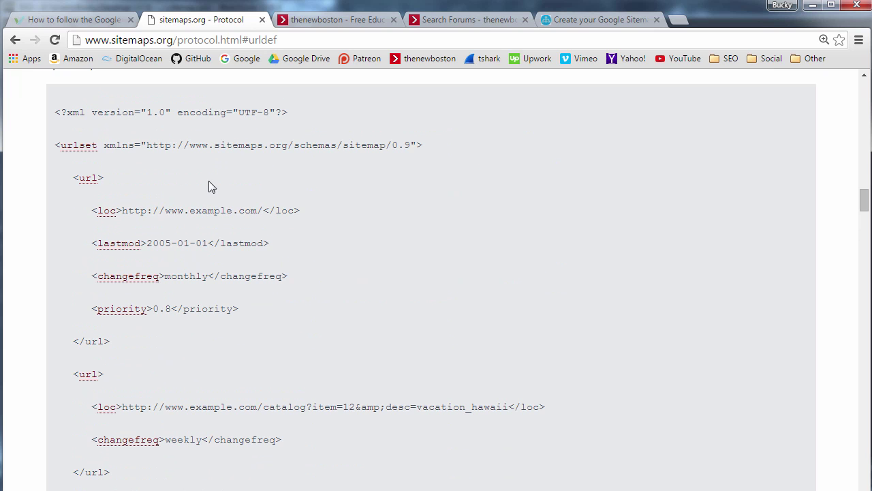
{"action": "left_click_drag", "start_coordinate": [299, 213], "coordinate": [92, 208]}
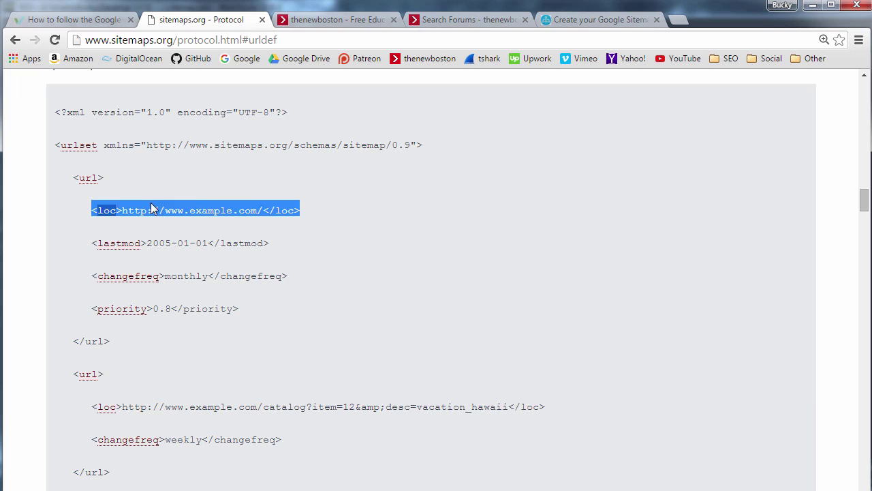
Examine the priority tag of the first url entry and the remaining entries in the Sample XML Sitemap with multiple URLs
{"action": "left_click", "coordinate": [151, 202]}
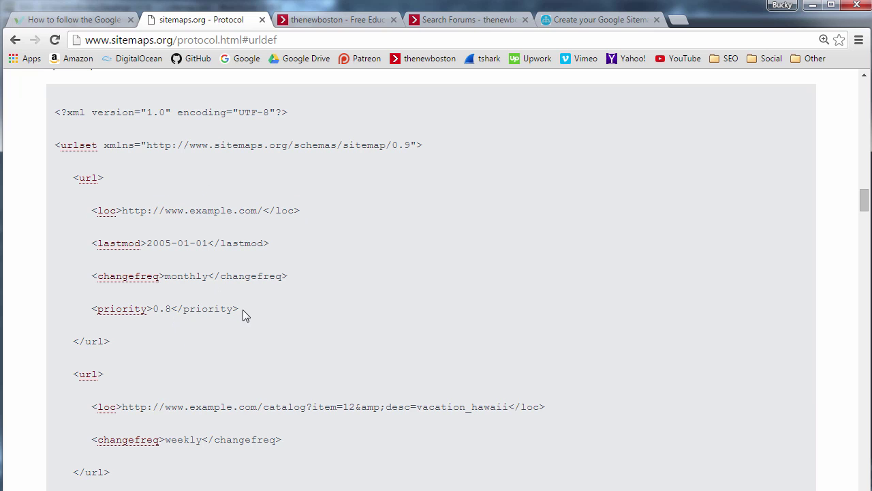
{"action": "left_click_drag", "start_coordinate": [242, 309], "coordinate": [89, 309]}
{"action": "left_click", "coordinate": [155, 287]}
{"action": "scroll", "coordinate": [285, 235], "scroll_direction": "down", "scroll_amount": 2}
{"action": "scroll", "coordinate": [222, 208], "scroll_direction": "down", "scroll_amount": 3}
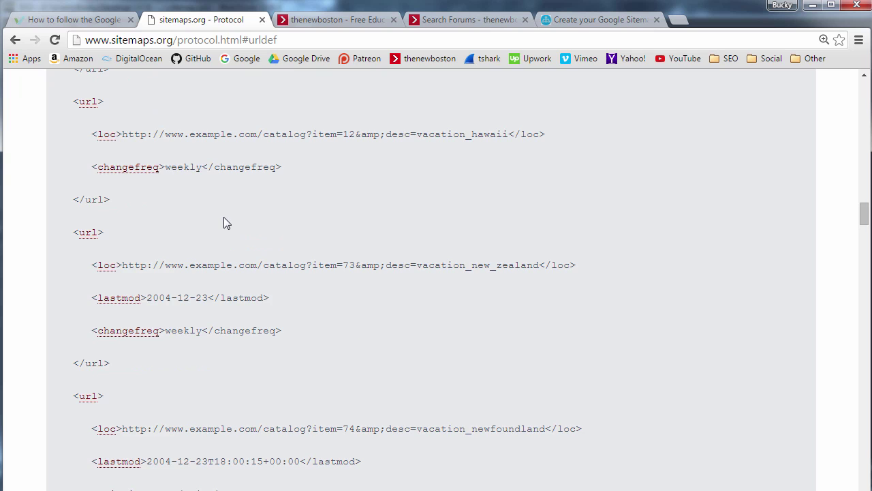
{"action": "scroll", "coordinate": [228, 218], "scroll_direction": "up", "scroll_amount": 7}
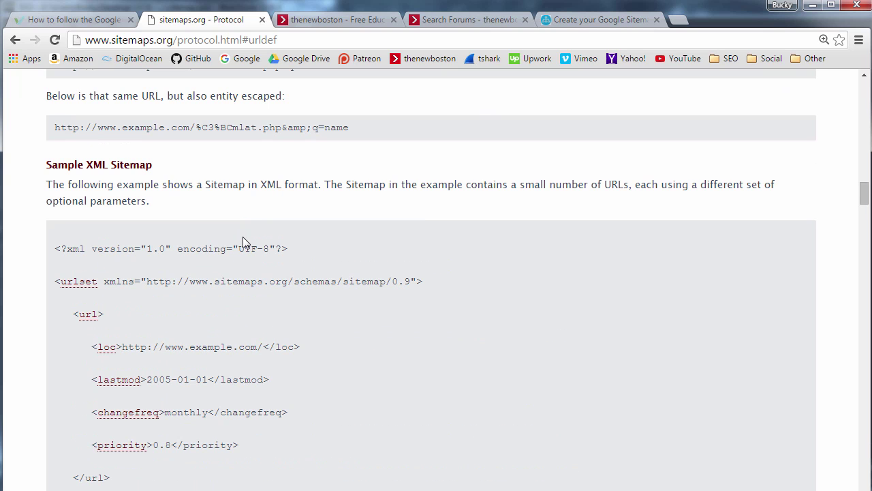
{"action": "scroll", "coordinate": [243, 237], "scroll_direction": "down", "scroll_amount": 2}
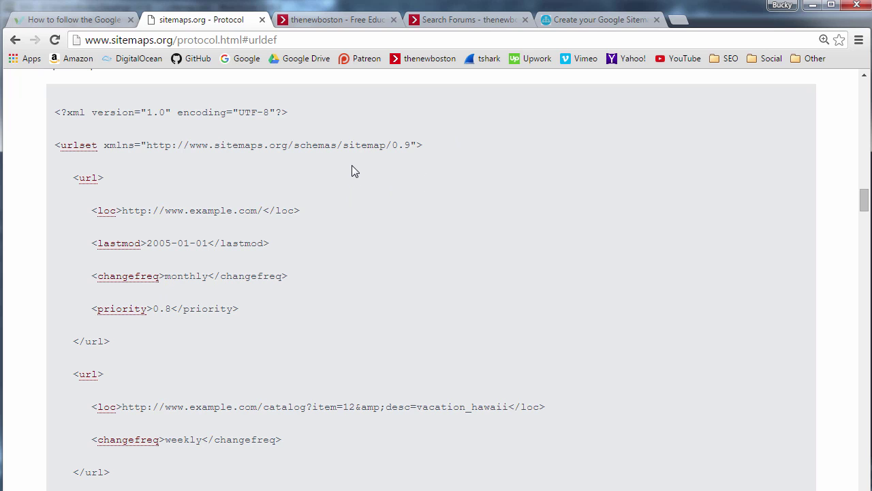
Switch to the XML-Sitemaps.com generator page and review its address and sitemap generation settings form
{"action": "left_click", "coordinate": [587, 20]}
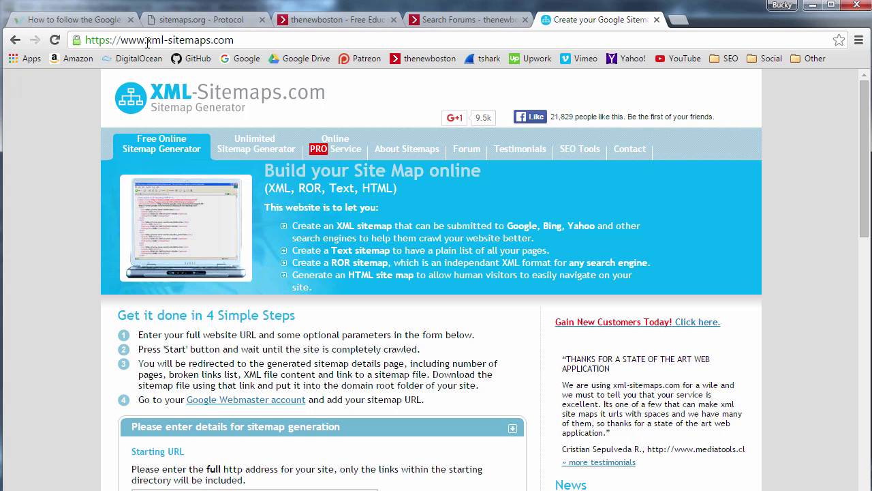
{"action": "left_click_drag", "start_coordinate": [147, 43], "coordinate": [255, 39]}
{"action": "left_click", "coordinate": [255, 38]}
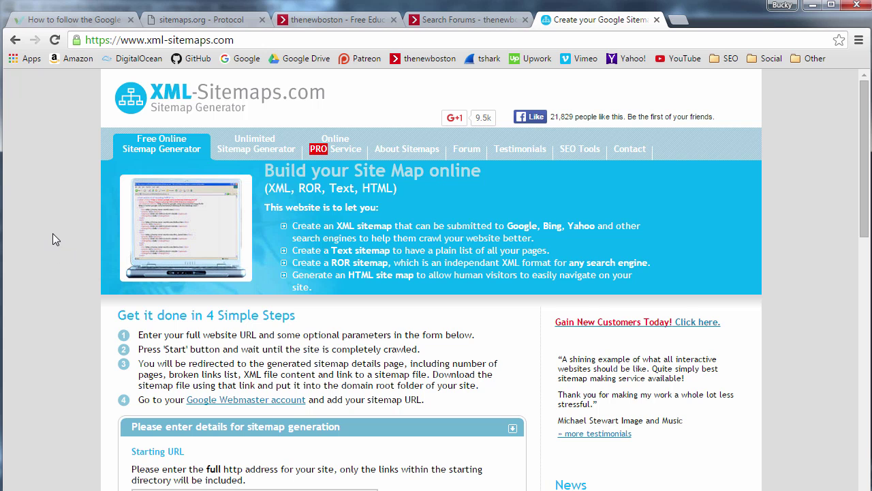
{"action": "scroll", "coordinate": [54, 238], "scroll_direction": "down", "scroll_amount": 3}
{"action": "scroll", "coordinate": [211, 235], "scroll_direction": "down", "scroll_amount": 3}
{"action": "scroll", "coordinate": [212, 235], "scroll_direction": "up", "scroll_amount": 1}
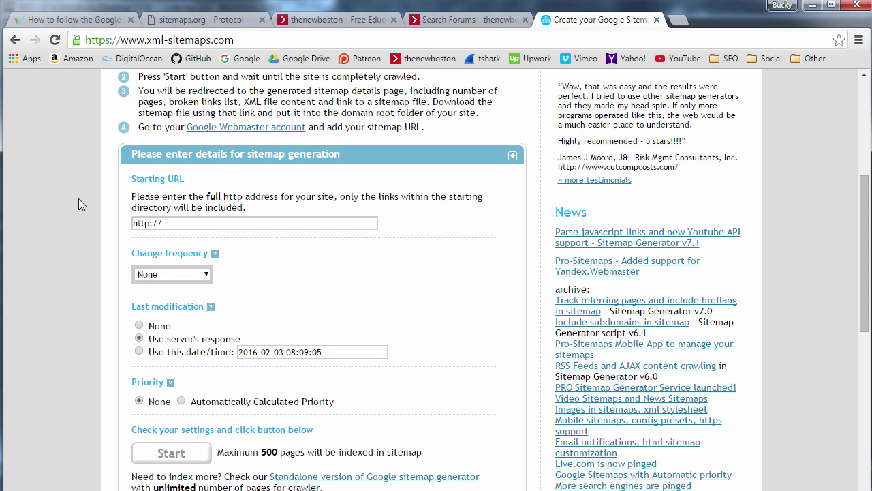
{"action": "scroll", "coordinate": [260, 166], "scroll_direction": "up", "scroll_amount": 4}
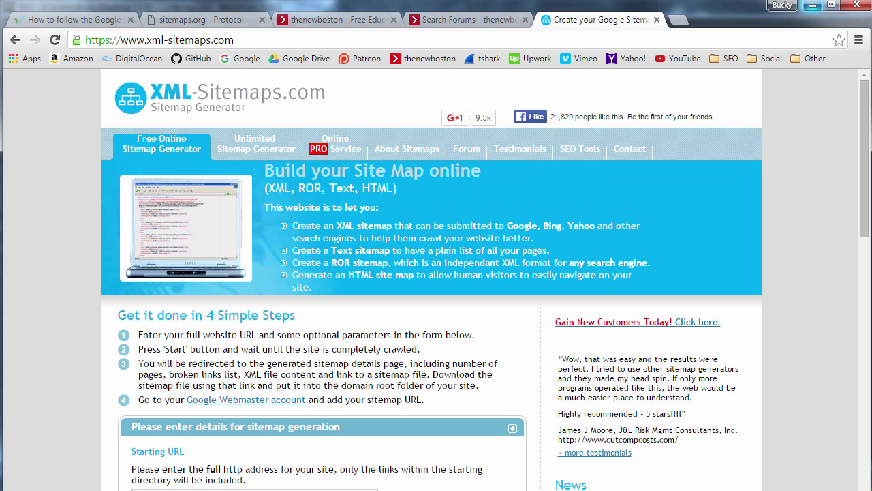
{"action": "left_click", "coordinate": [812, 4]}
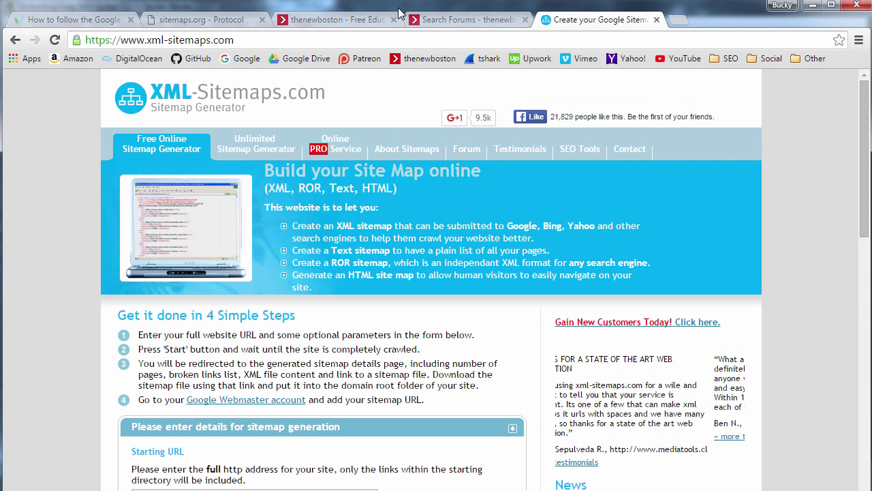
{"action": "left_click", "coordinate": [327, 20]}
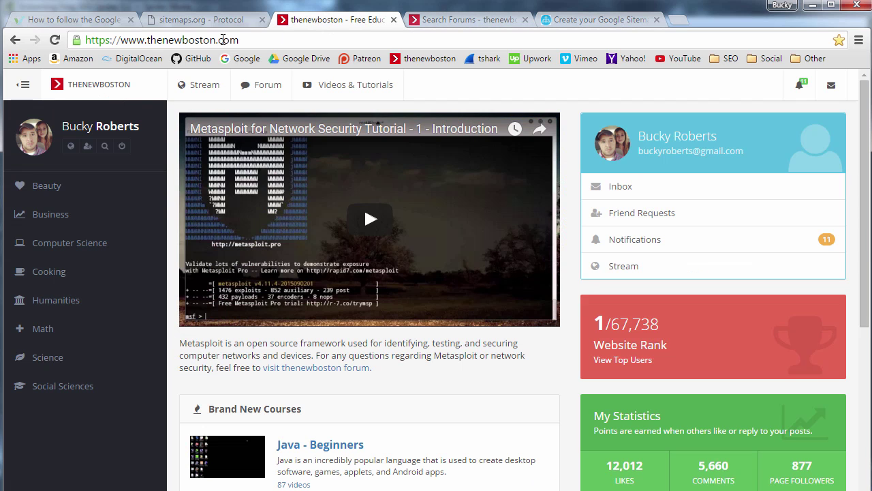
{"action": "left_click", "coordinate": [215, 39]}
{"action": "right_click", "coordinate": [212, 41]}
{"action": "left_click", "coordinate": [237, 90]}
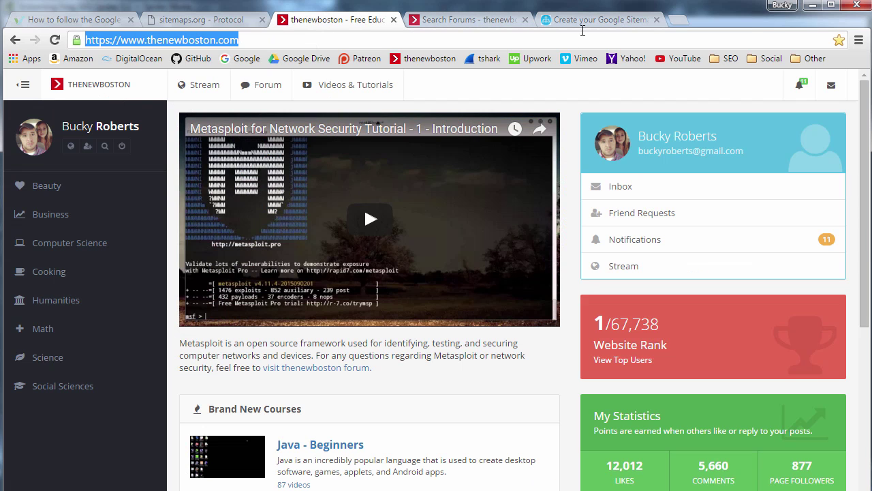
{"action": "left_click", "coordinate": [811, 6]}
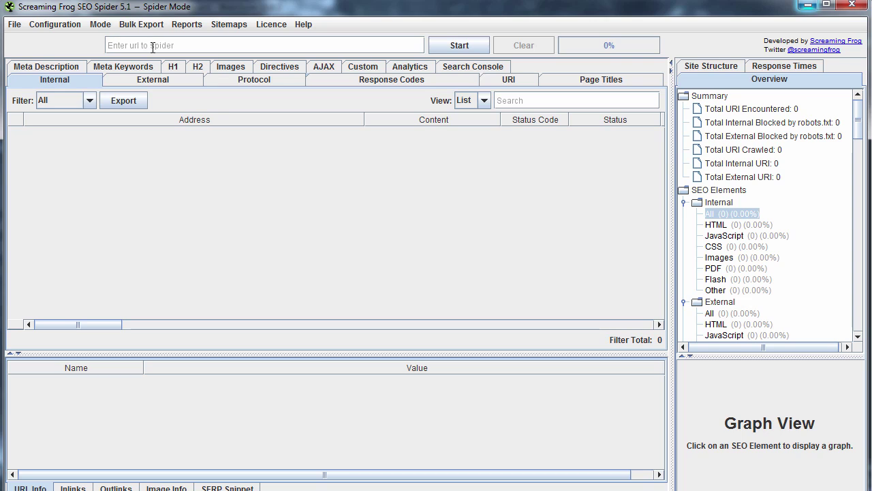
{"action": "left_click", "coordinate": [168, 44]}
{"action": "key", "text": "ctrl+v"}
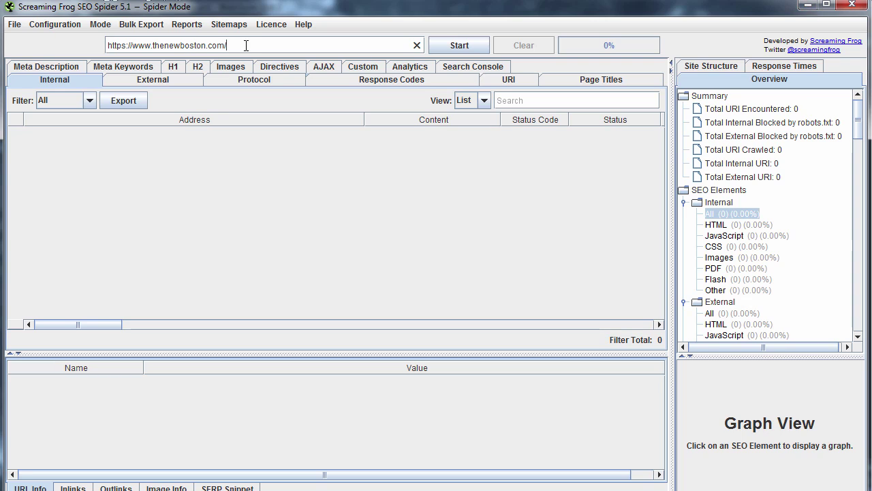
{"action": "left_click_drag", "start_coordinate": [251, 42], "coordinate": [92, 48]}
{"action": "left_click", "coordinate": [279, 47]}
{"action": "left_click", "coordinate": [457, 46]}
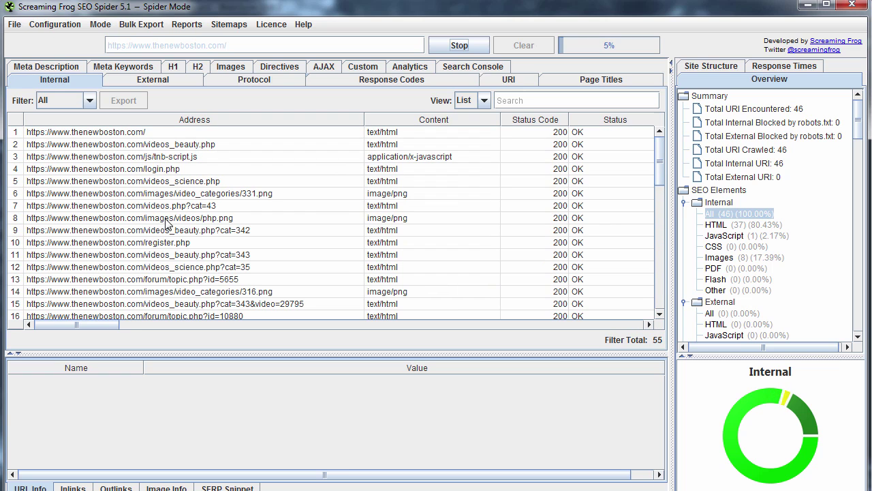
{"action": "scroll", "coordinate": [158, 193], "scroll_direction": "down", "scroll_amount": 4}
{"action": "scroll", "coordinate": [158, 192], "scroll_direction": "down", "scroll_amount": 5}
{"action": "scroll", "coordinate": [158, 192], "scroll_direction": "up", "scroll_amount": 10}
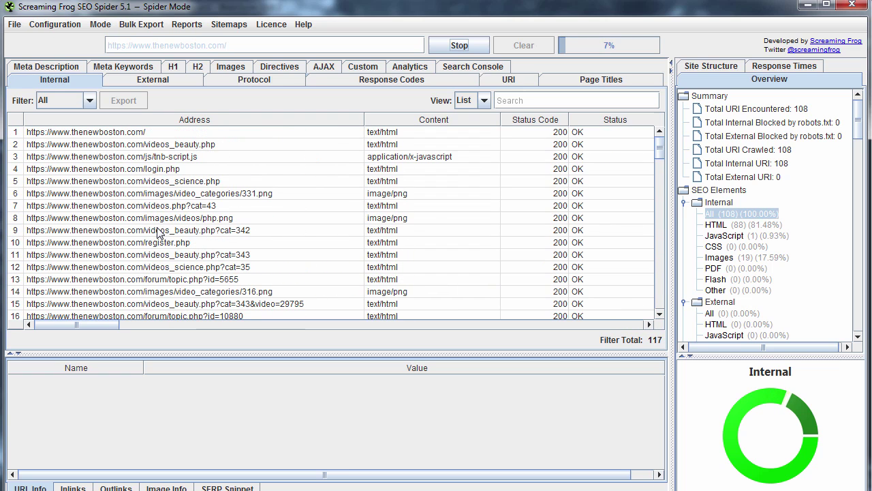
{"action": "left_click", "coordinate": [460, 45]}
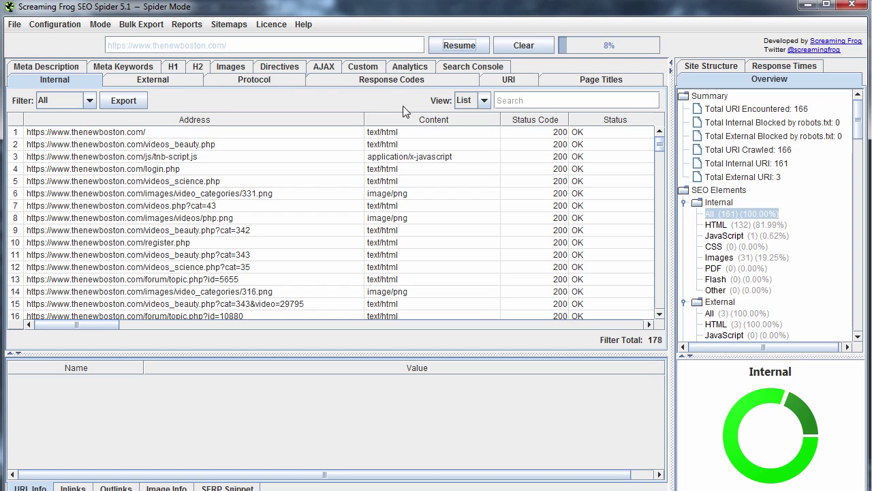
View the sitemap creation options in Screaming Frog and return to the start of the sitemaps.org protocol page in Chrome
{"action": "left_click", "coordinate": [231, 26]}
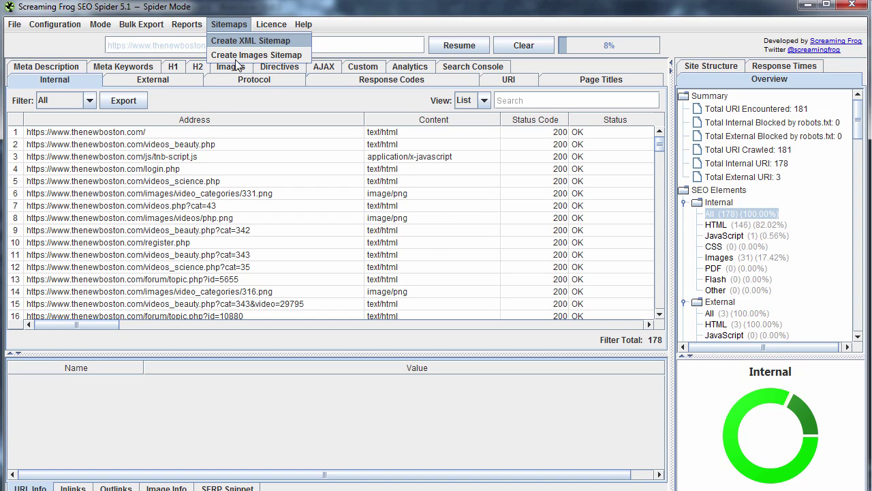
{"action": "left_click", "coordinate": [805, 6]}
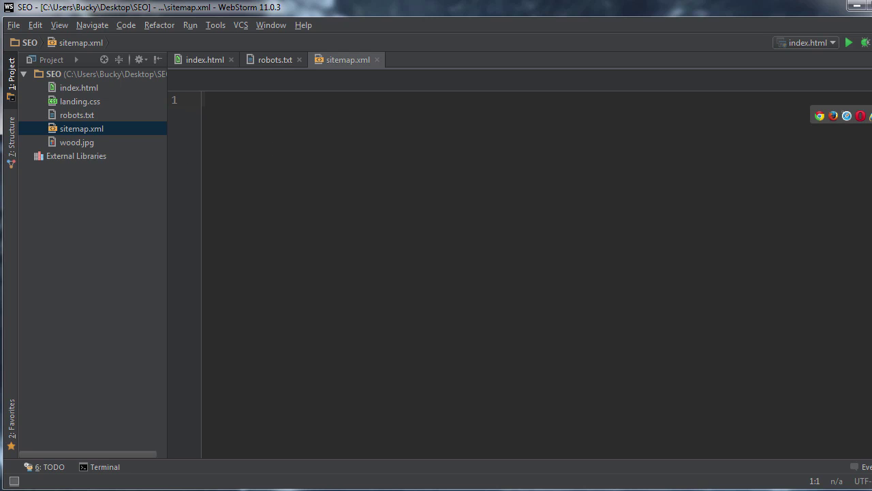
{"action": "key", "text": "alt+Tab"}
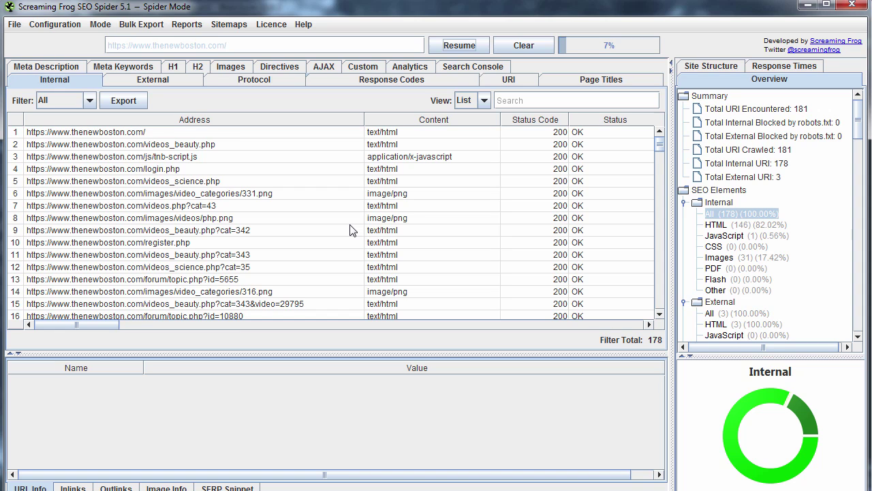
{"action": "key", "text": "alt+Tab"}
{"action": "scroll", "coordinate": [375, 261], "scroll_direction": "up", "scroll_amount": 5}
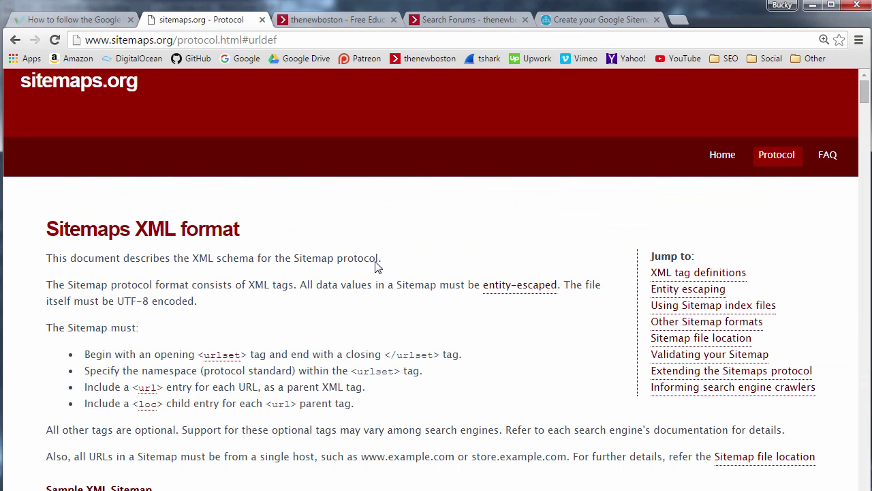